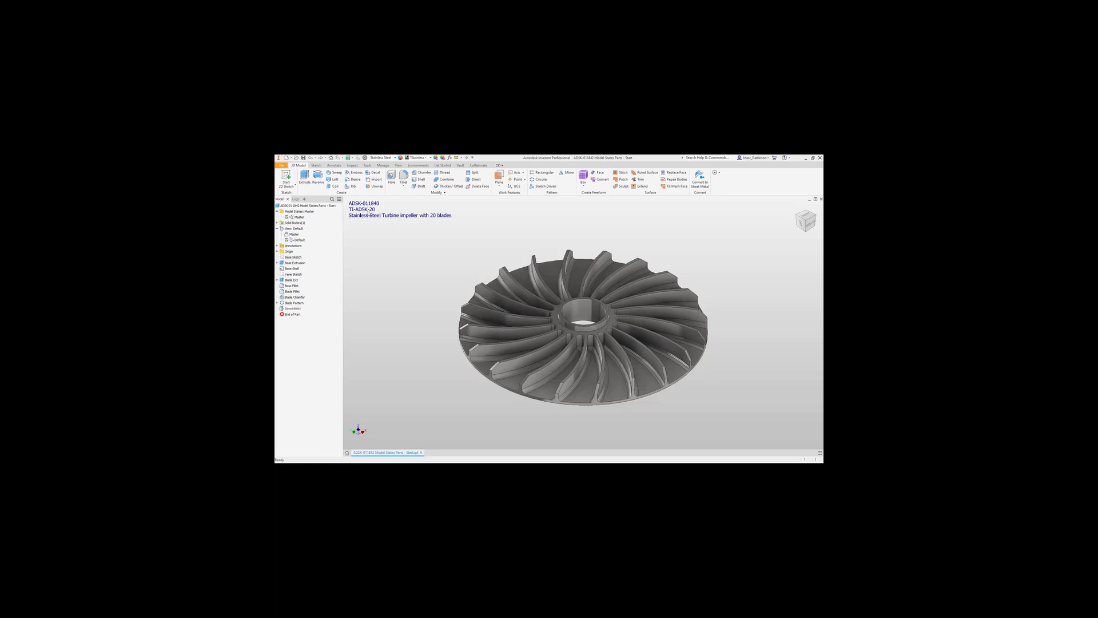
Step: Create a new model state from Master and name it ADSK-011841
{"action": "right_click", "coordinate": [297, 217]}
{"action": "left_click", "coordinate": [311, 220]}
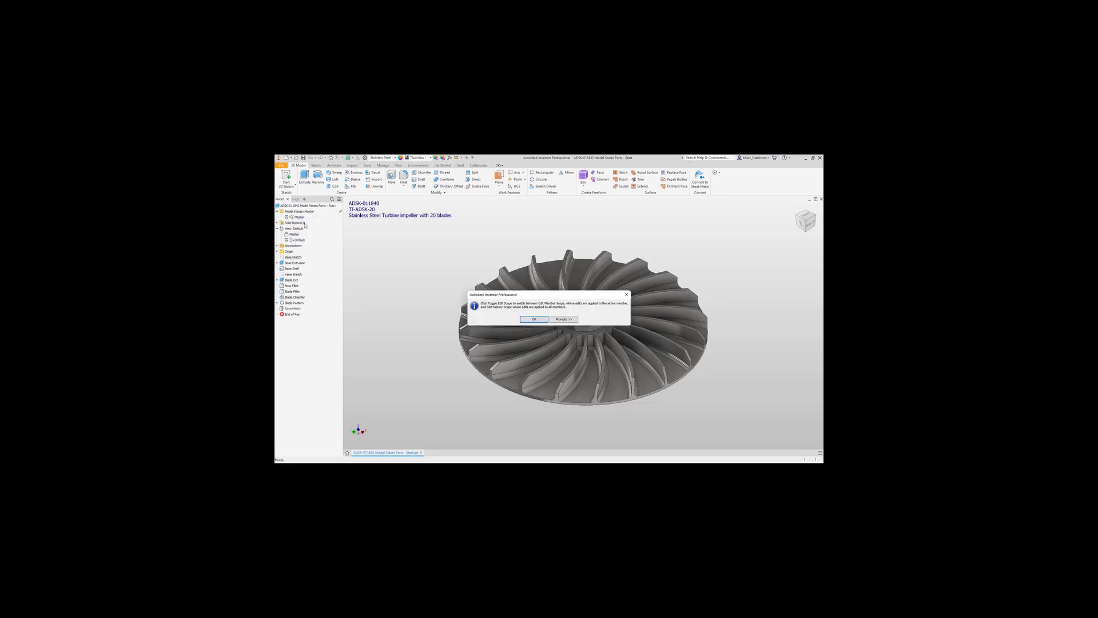
{"action": "left_click", "coordinate": [535, 319]}
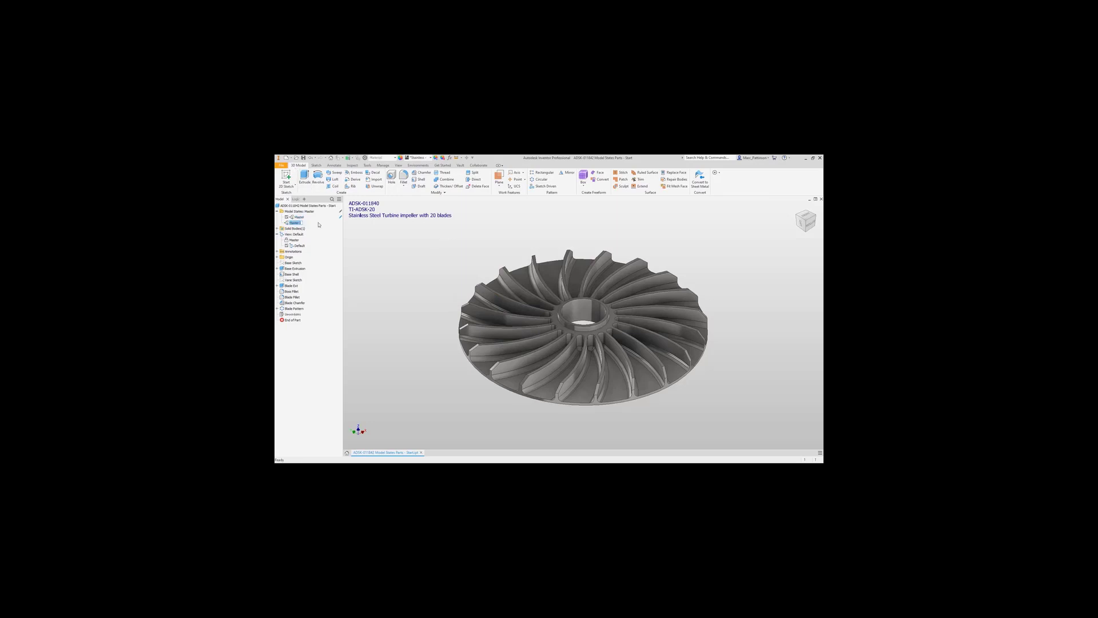
{"action": "type", "text": "ADSK-01184"}
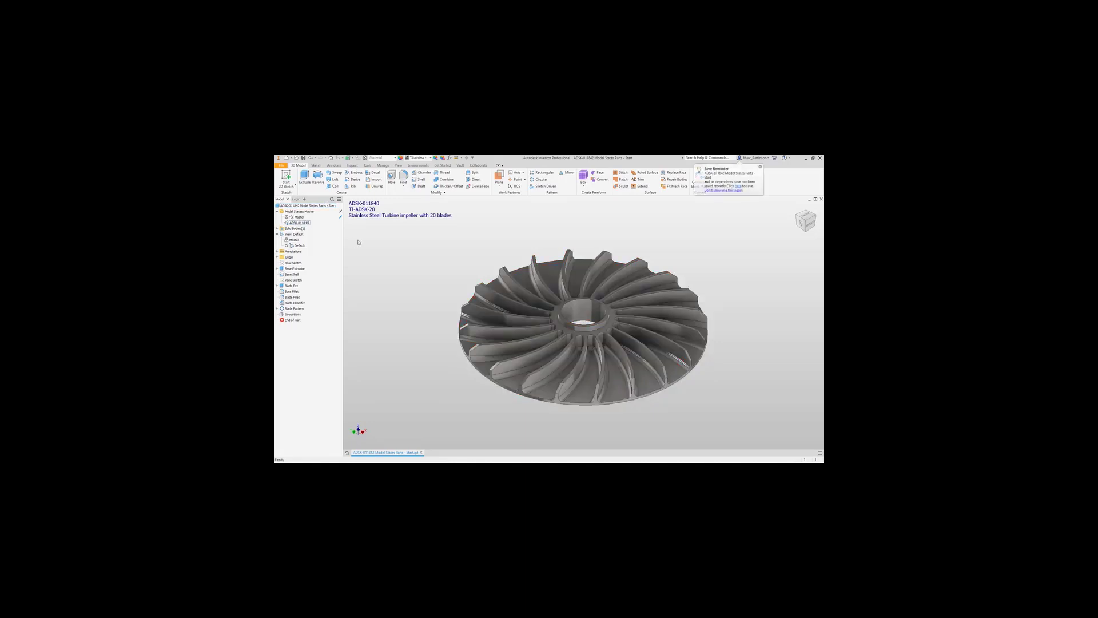
{"action": "left_click", "coordinate": [304, 224]}
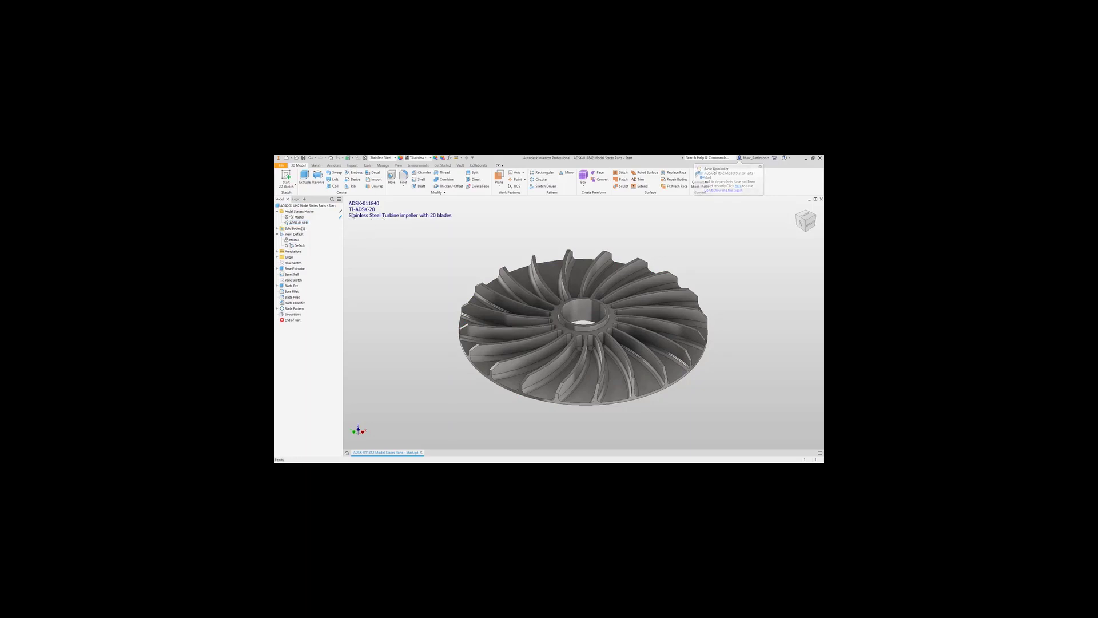
Step: Set iProperties part number ADSK-011841, stock number TI-ADSK-21, description 'Stainless Steel Turbine impeller with 21 blades'
{"action": "right_click", "coordinate": [312, 206]}
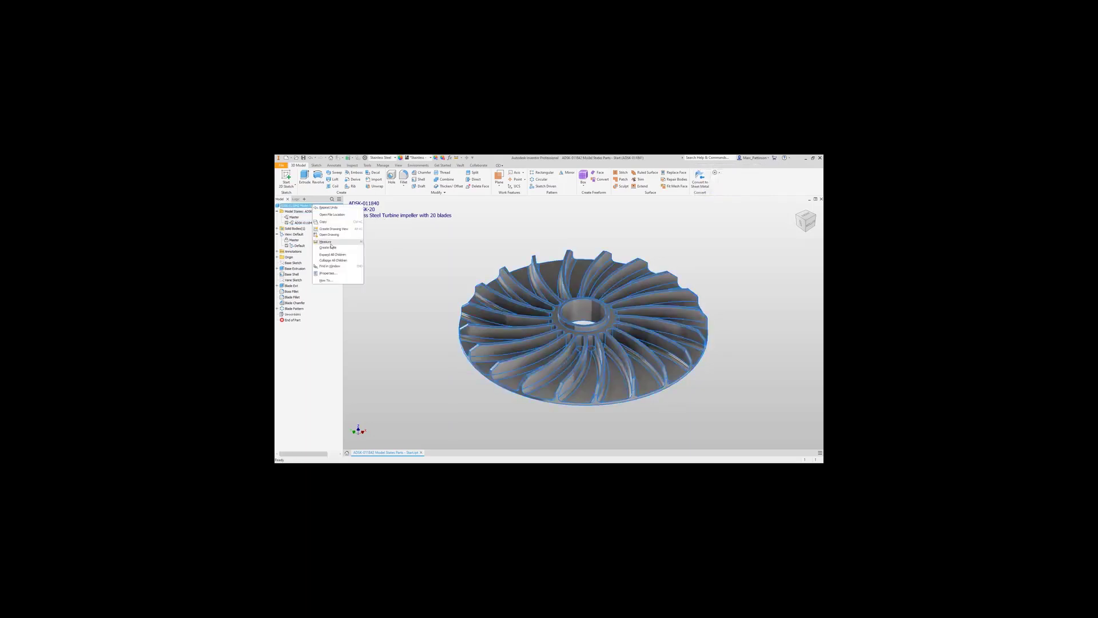
{"action": "left_click", "coordinate": [337, 273]}
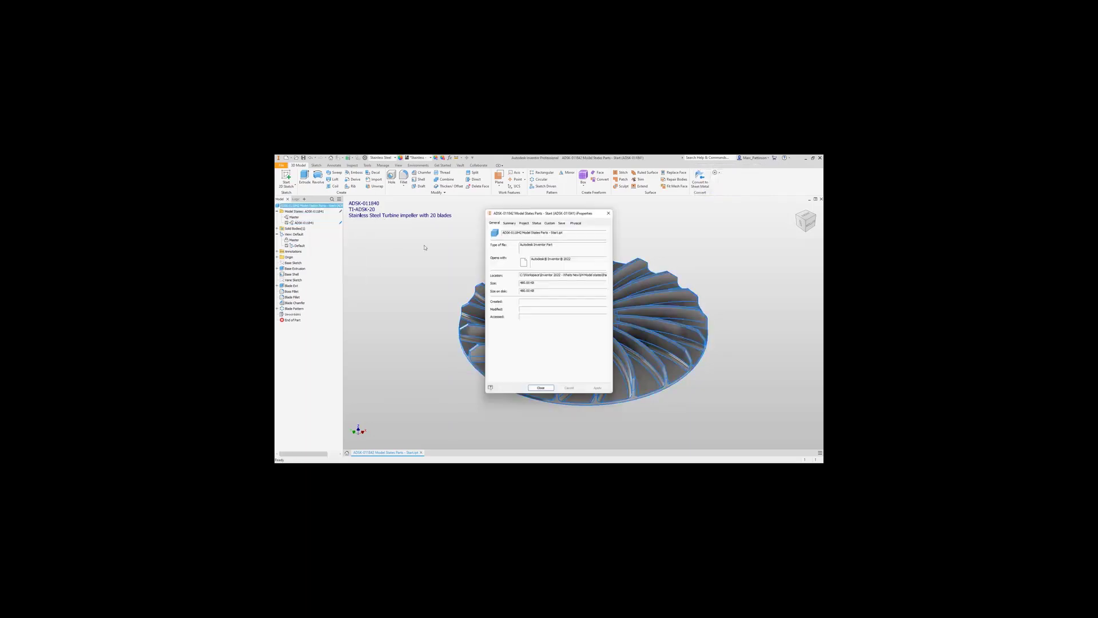
{"action": "left_click", "coordinate": [528, 223]}
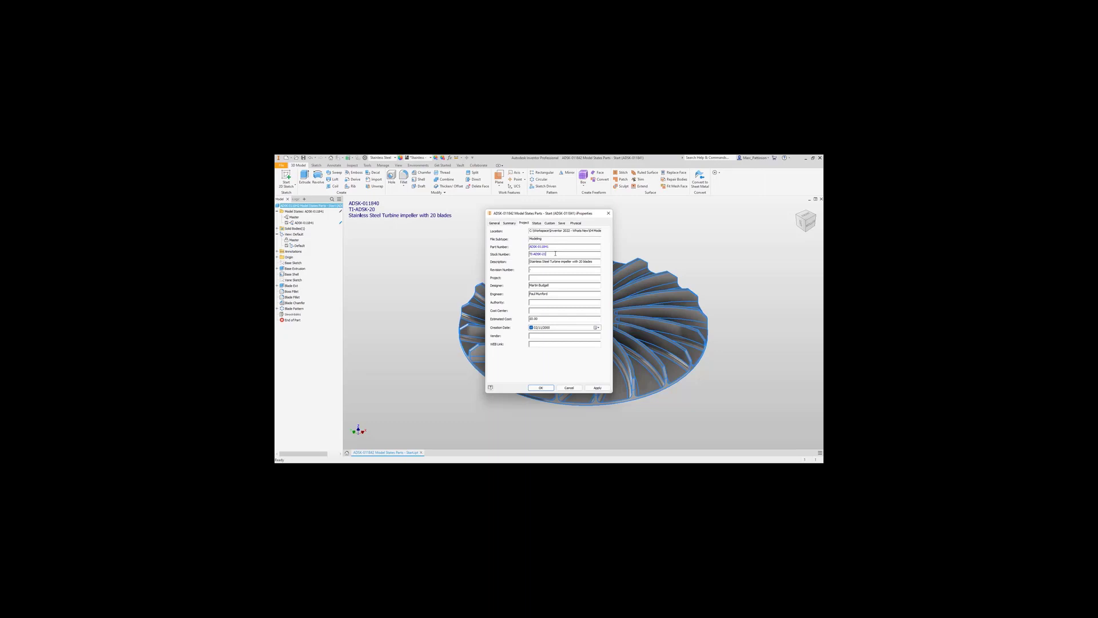
{"action": "left_click", "coordinate": [582, 261]}
{"action": "left_click", "coordinate": [597, 387]}
{"action": "left_click", "coordinate": [533, 389]}
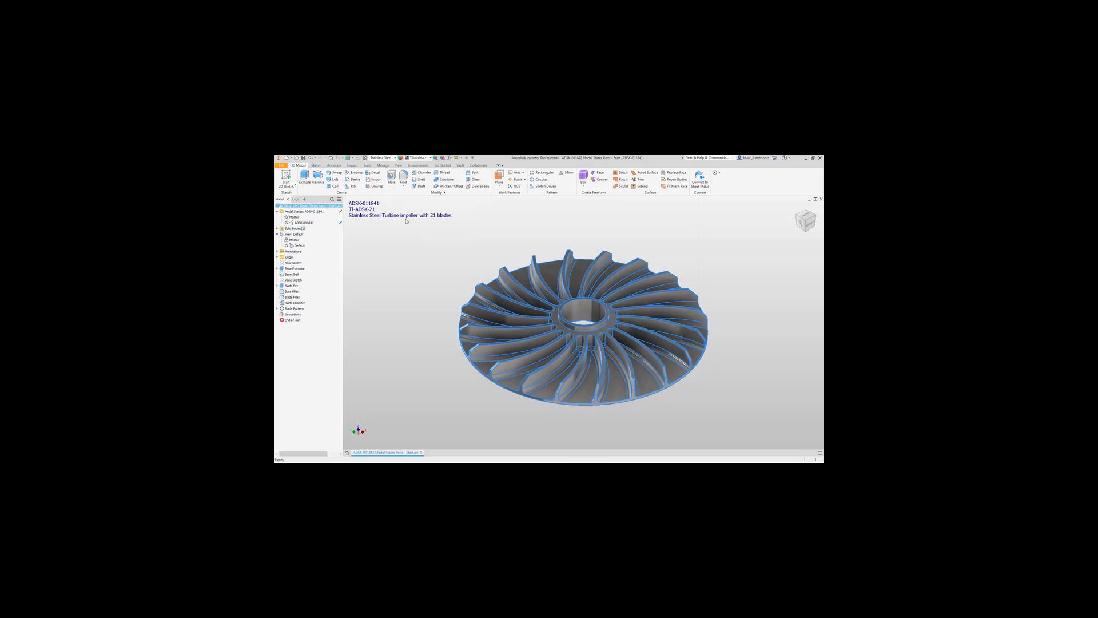
Step: Change the Blade_No parameter to 21 ul in the Parameters table
{"action": "left_click", "coordinate": [450, 158]}
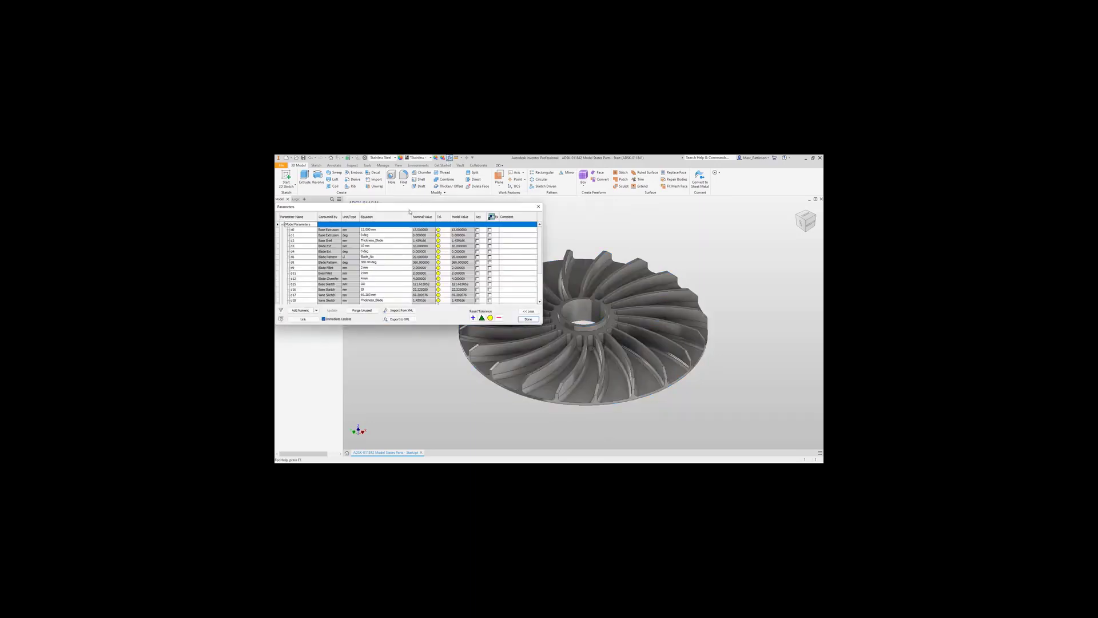
{"action": "left_click", "coordinate": [369, 300]}
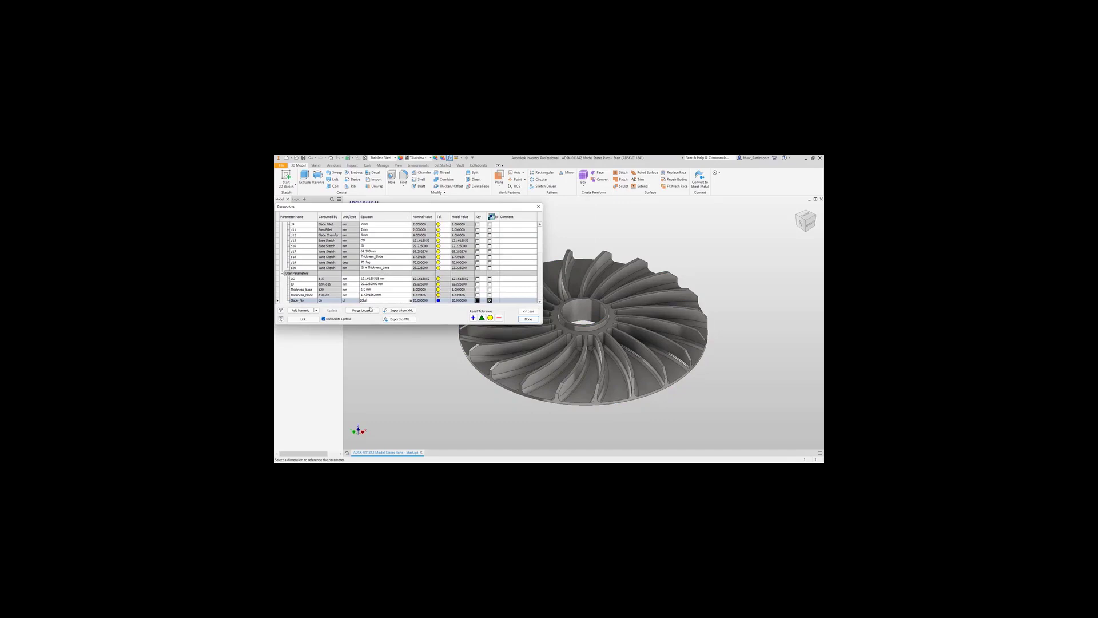
{"action": "type", "text": "1"}
{"action": "left_click", "coordinate": [527, 318]}
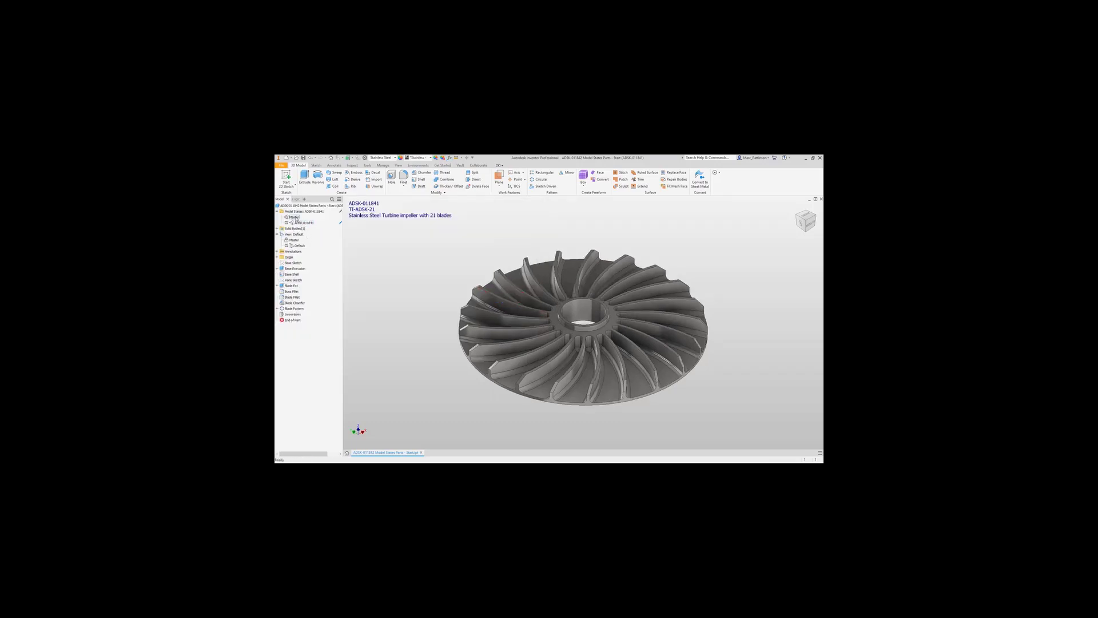
Step: Toggle between Master and ADSK-011841, then open the model states via Edit via Spreadsheet
{"action": "double_click", "coordinate": [296, 217]}
{"action": "double_click", "coordinate": [300, 222]}
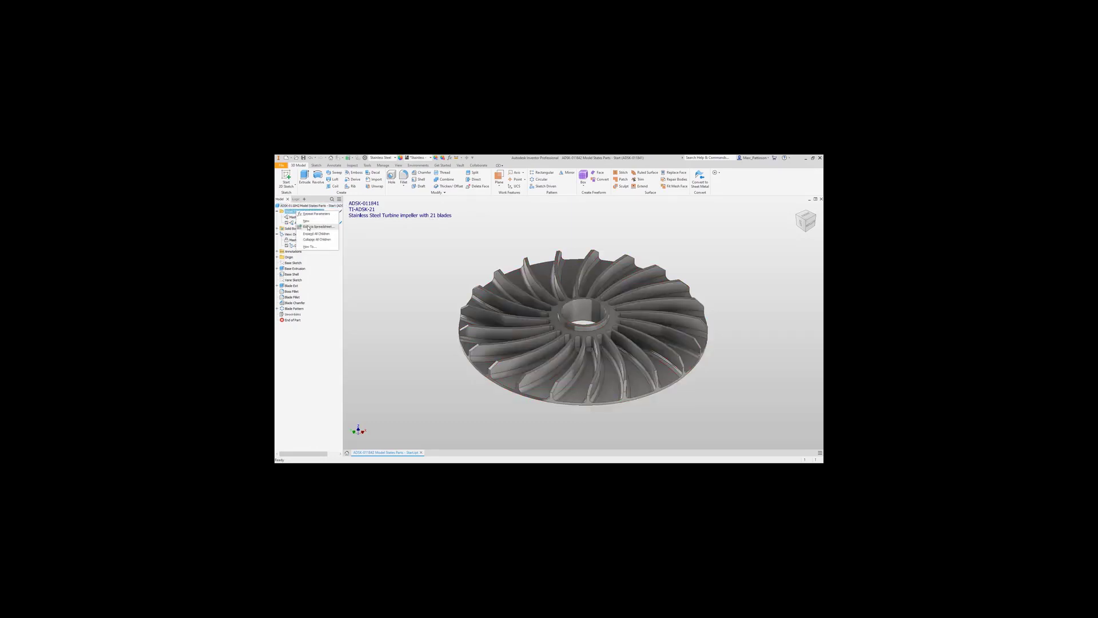
{"action": "right_click", "coordinate": [303, 211]}
{"action": "left_click", "coordinate": [370, 228]}
{"action": "left_click", "coordinate": [532, 318]}
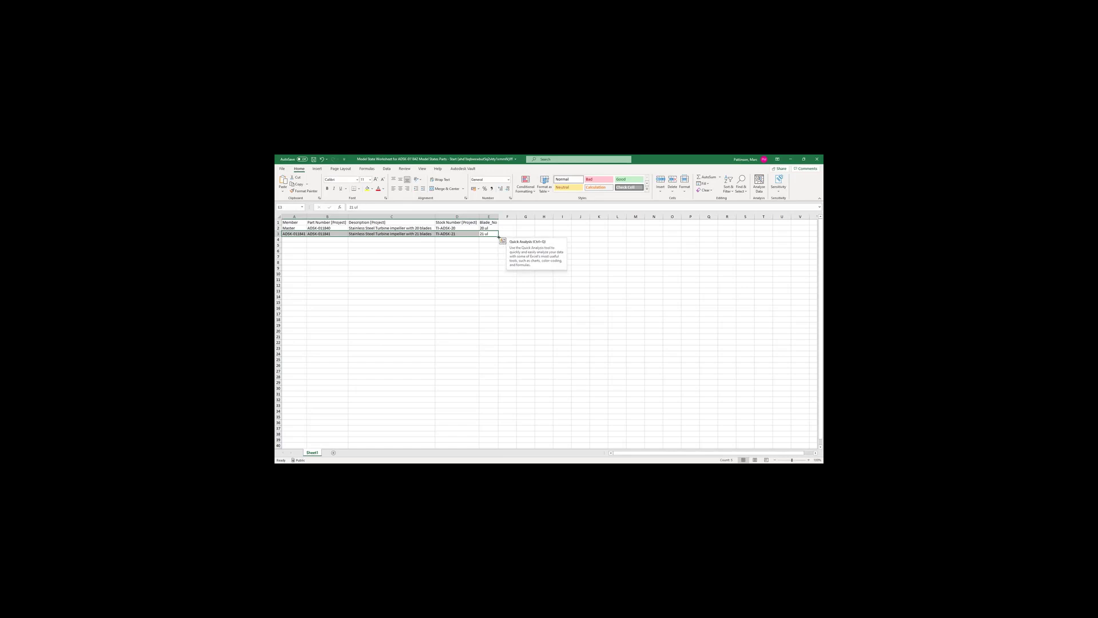
Step: Fill row 3 down to row 7 for ADSK-011842 to ADSK-011845 (22–25 blades), then close Excel
{"action": "left_click_drag", "start_coordinate": [499, 236], "coordinate": [489, 261]}
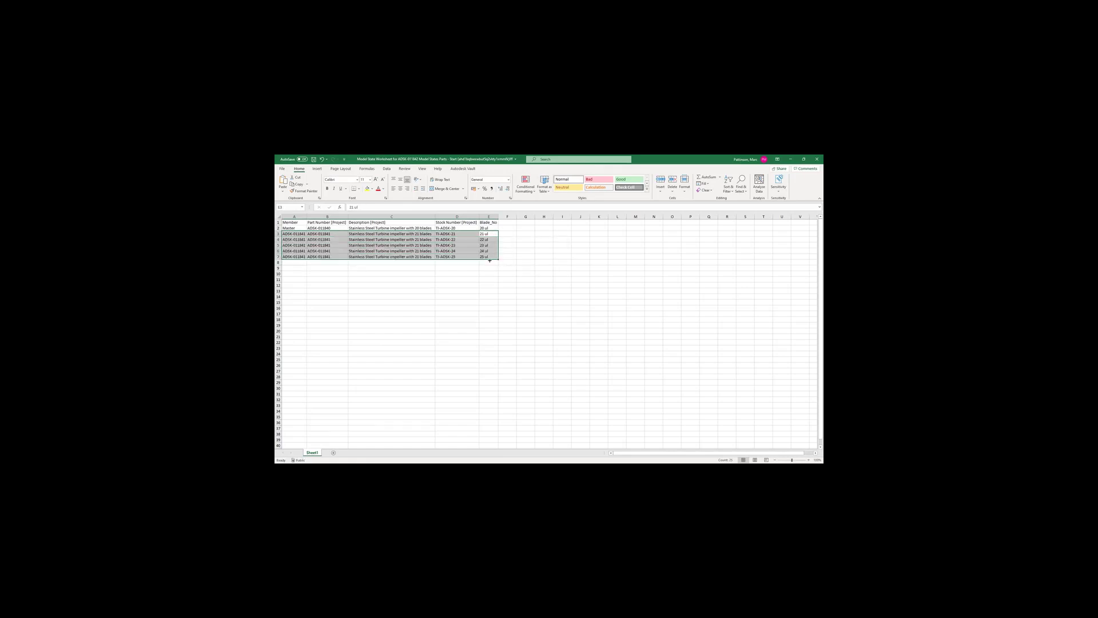
{"action": "left_click", "coordinate": [432, 302]}
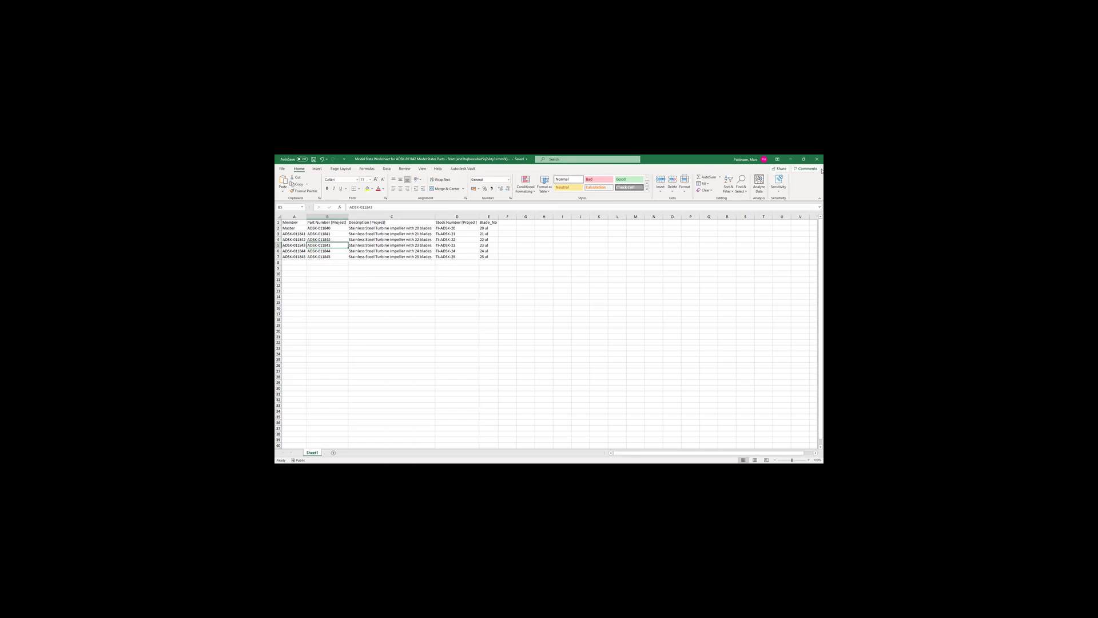
{"action": "left_click", "coordinate": [822, 160]}
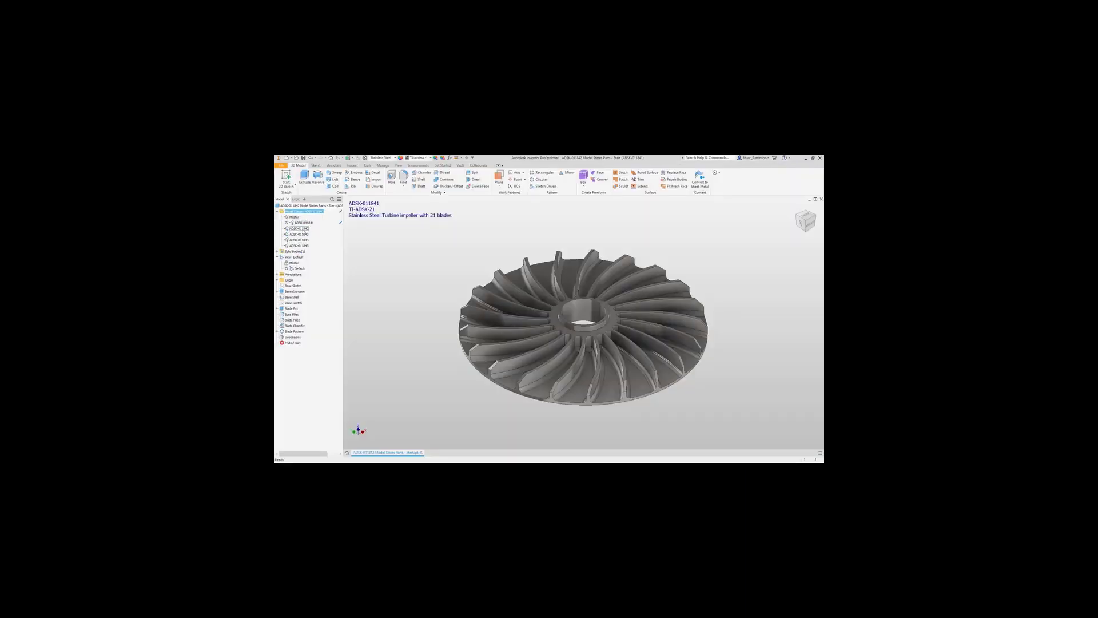
Step: Activate ADSK-011842 through ADSK-011845 in turn to check the 22–25 blade impellers, then select ADSK-011841
{"action": "left_click", "coordinate": [302, 229]}
{"action": "double_click", "coordinate": [302, 229]}
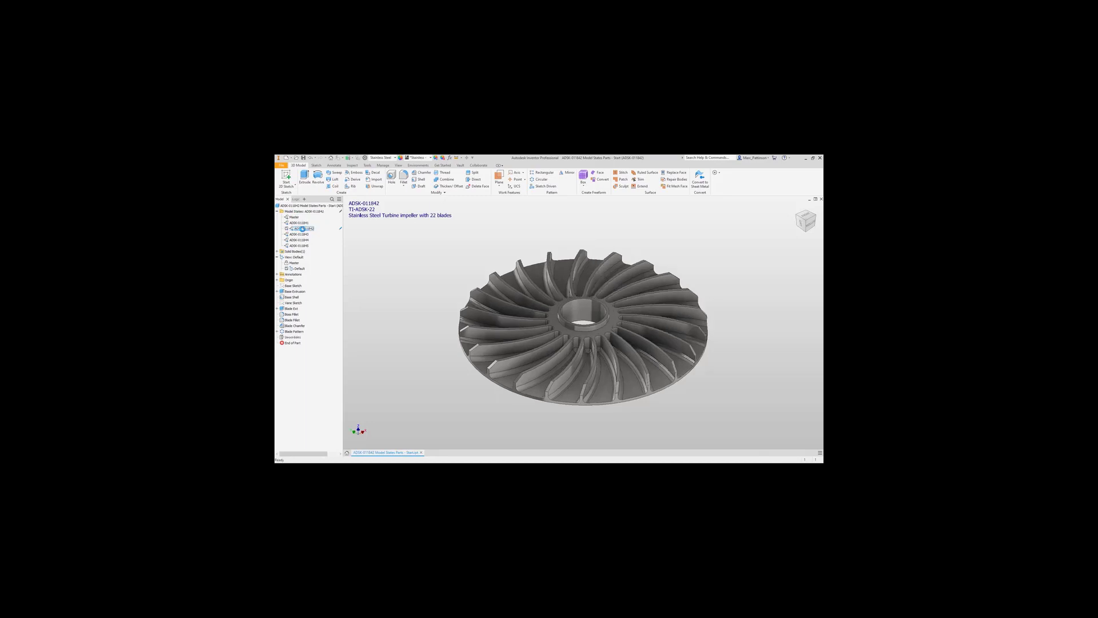
{"action": "left_click", "coordinate": [298, 234]}
{"action": "double_click", "coordinate": [298, 233]}
{"action": "left_click", "coordinate": [298, 239]}
{"action": "double_click", "coordinate": [299, 239]}
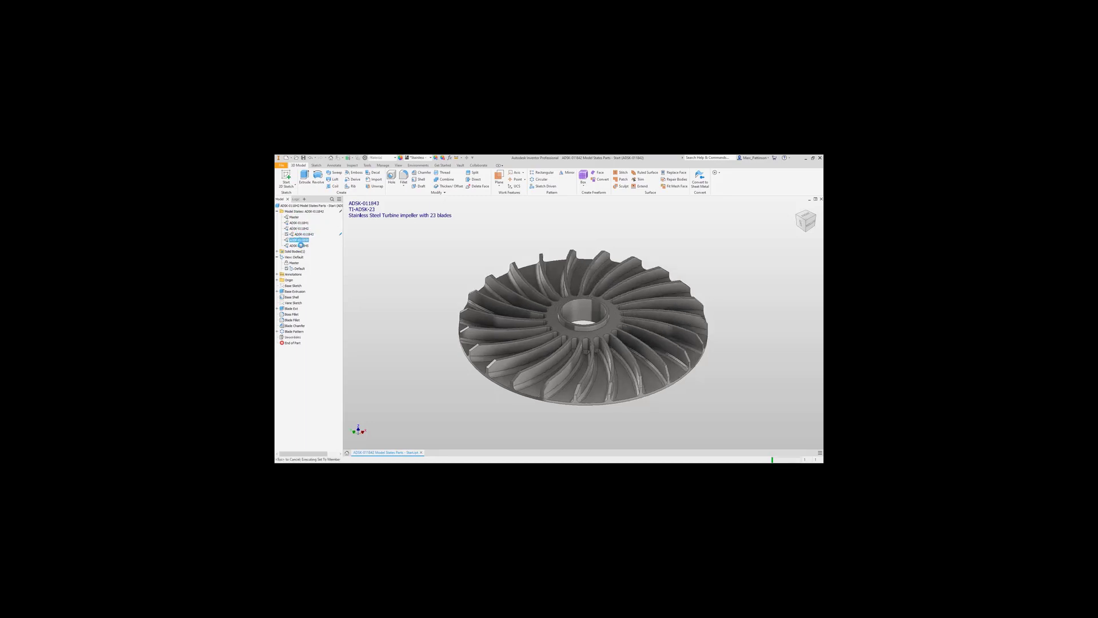
{"action": "left_click", "coordinate": [299, 246]}
{"action": "double_click", "coordinate": [299, 245]}
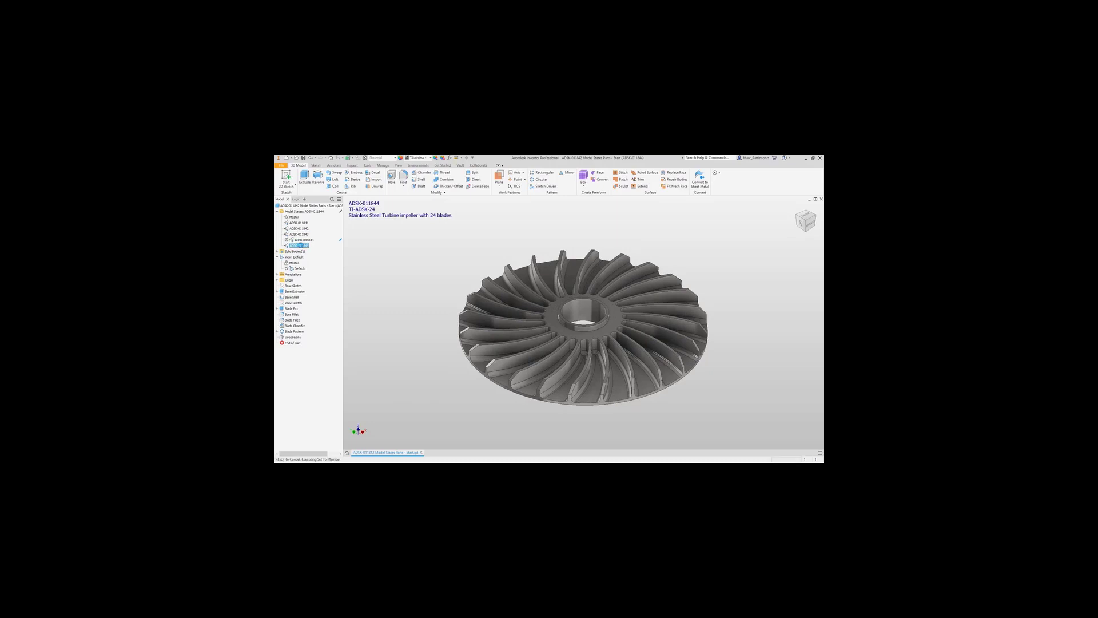
{"action": "left_click", "coordinate": [300, 223]}
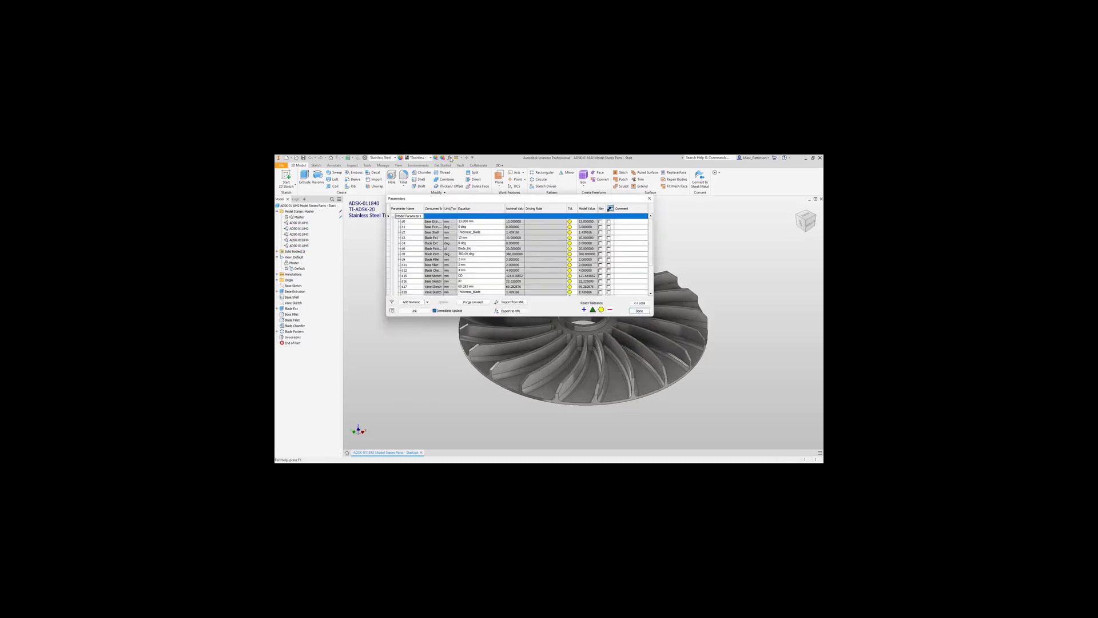
Step: Add a new text user parameter named Part_Number
{"action": "left_click", "coordinate": [427, 302]}
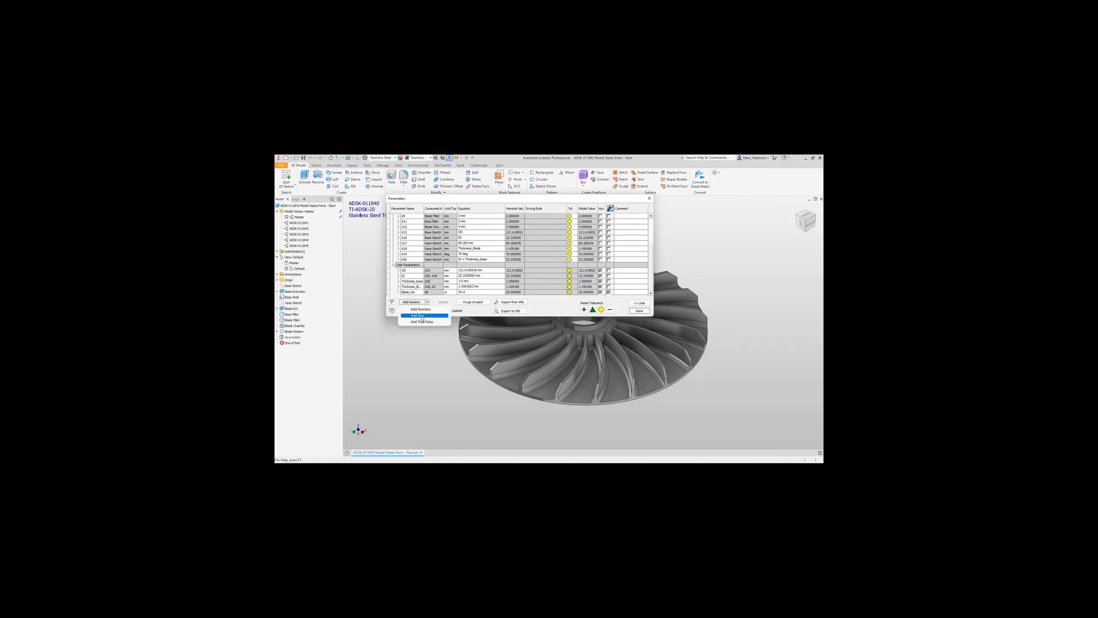
{"action": "left_click", "coordinate": [421, 316]}
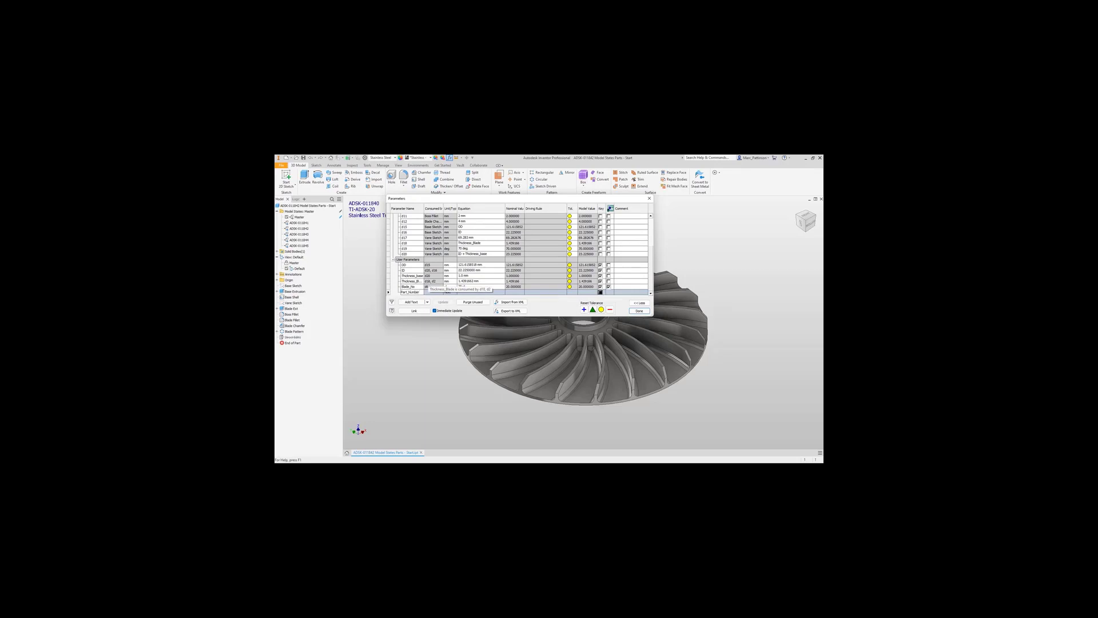
{"action": "left_click", "coordinate": [447, 292]}
Step: Make Part_Number multi-value with ADSK-011840 in its value list
{"action": "right_click", "coordinate": [449, 293]}
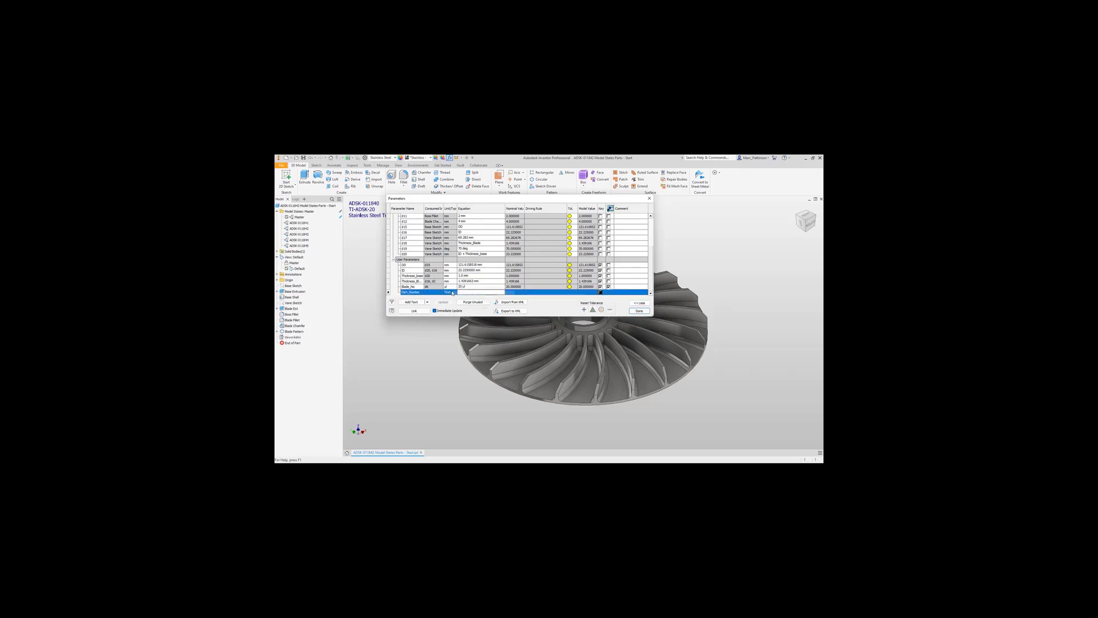
{"action": "left_click", "coordinate": [482, 301]}
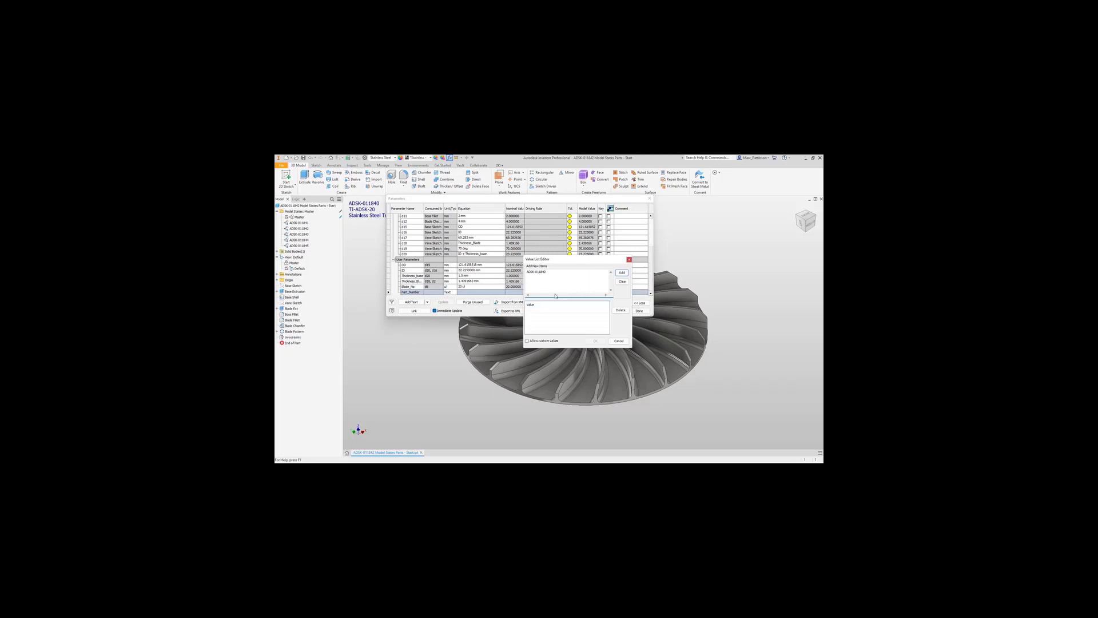
{"action": "left_click", "coordinate": [622, 273]}
{"action": "left_click", "coordinate": [595, 340]}
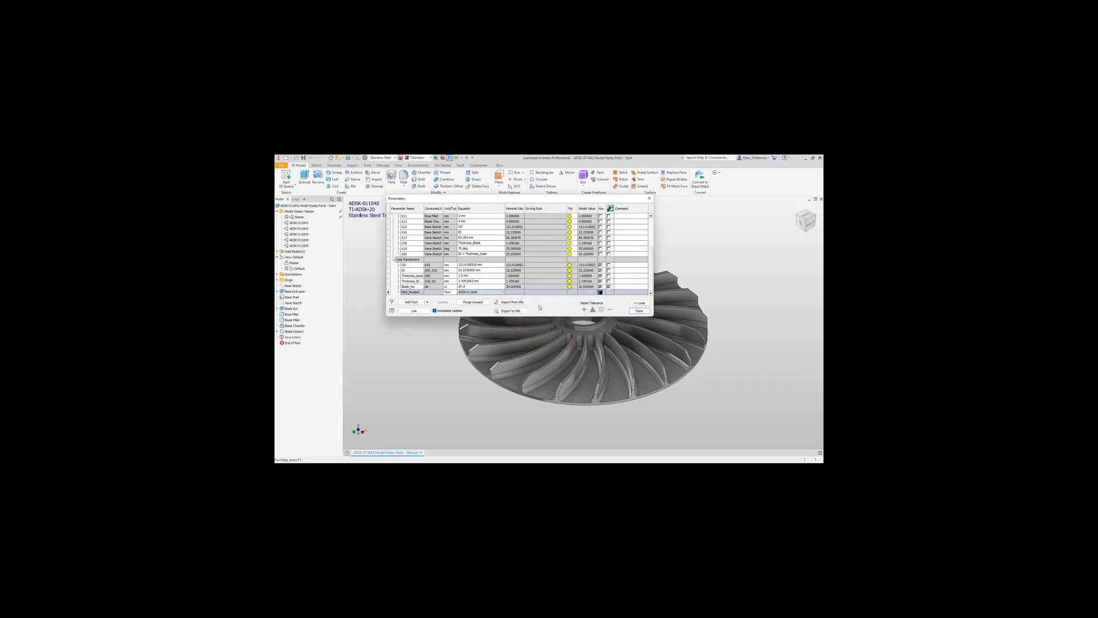
{"action": "left_click", "coordinate": [501, 292]}
Step: Keep Part_Number at ADSK-011840 and open the No. Blades iLogic rule
{"action": "left_click", "coordinate": [639, 310]}
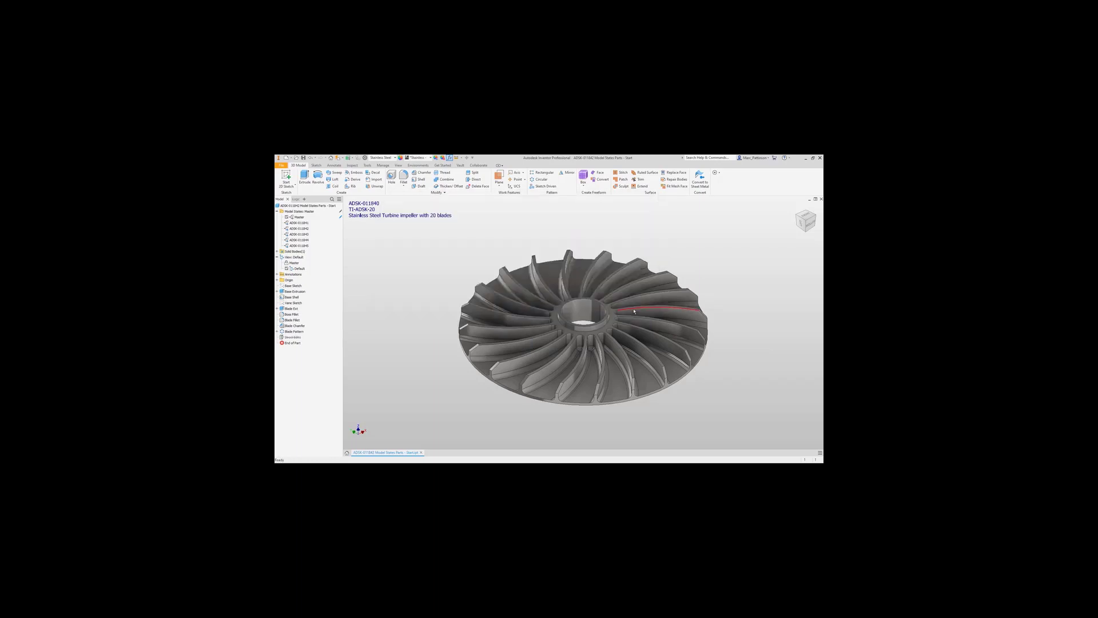
{"action": "left_click", "coordinate": [295, 199]}
{"action": "double_click", "coordinate": [295, 222]}
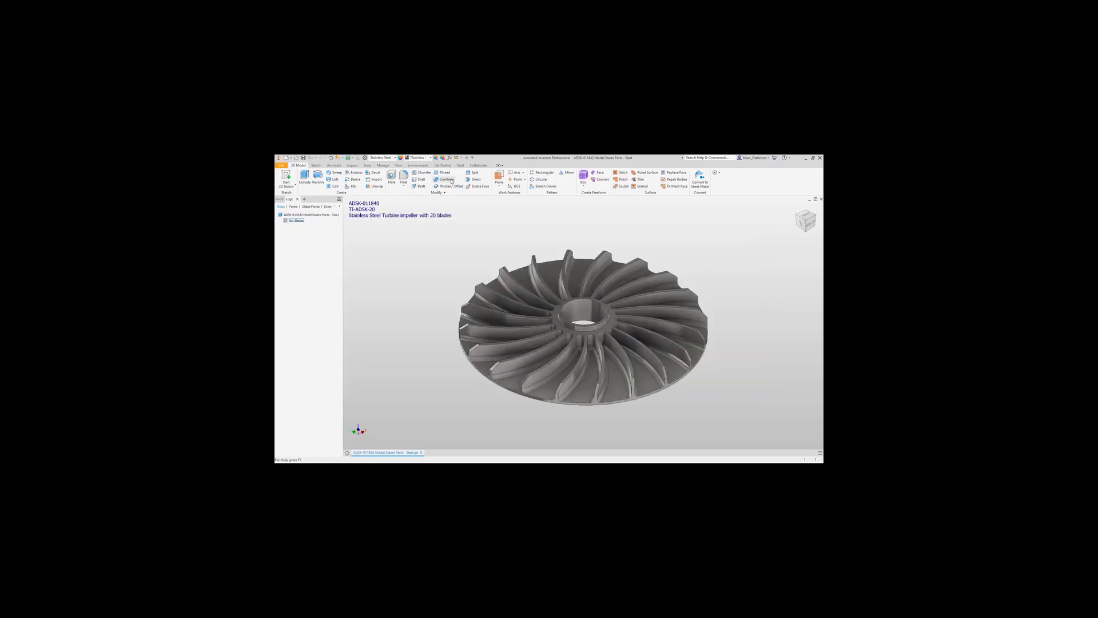
Step: Check the Part_Number dropdown in Parameters, keeping ADSK-011840 selected
{"action": "left_click", "coordinate": [449, 157]}
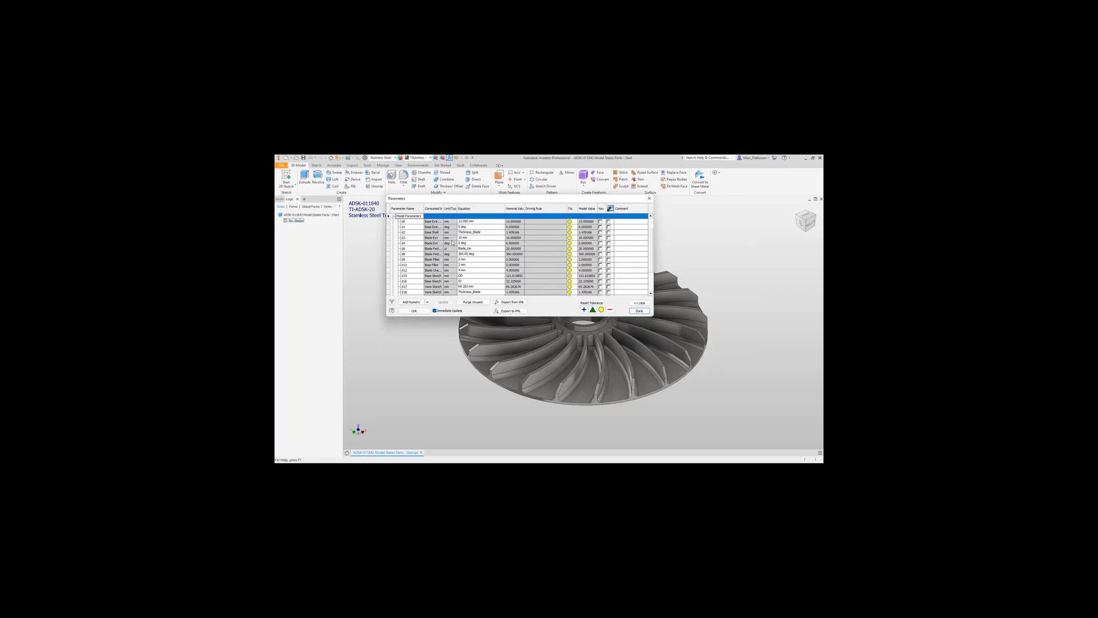
{"action": "scroll", "coordinate": [452, 243], "scroll_direction": "down", "scroll_amount": 5}
{"action": "left_click", "coordinate": [501, 292]}
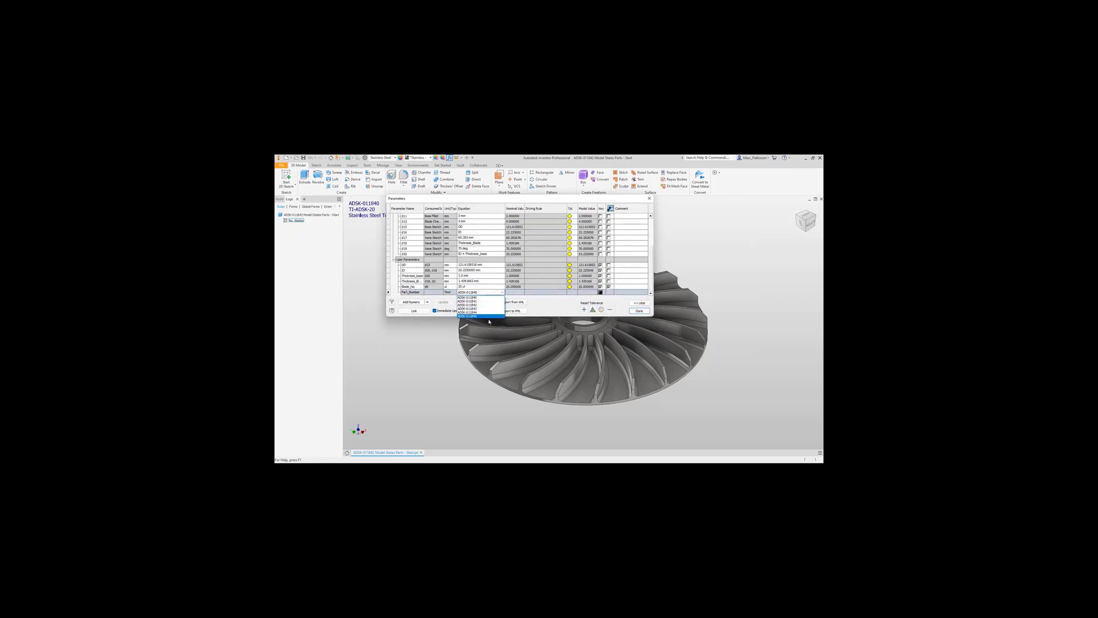
{"action": "left_click", "coordinate": [651, 312]}
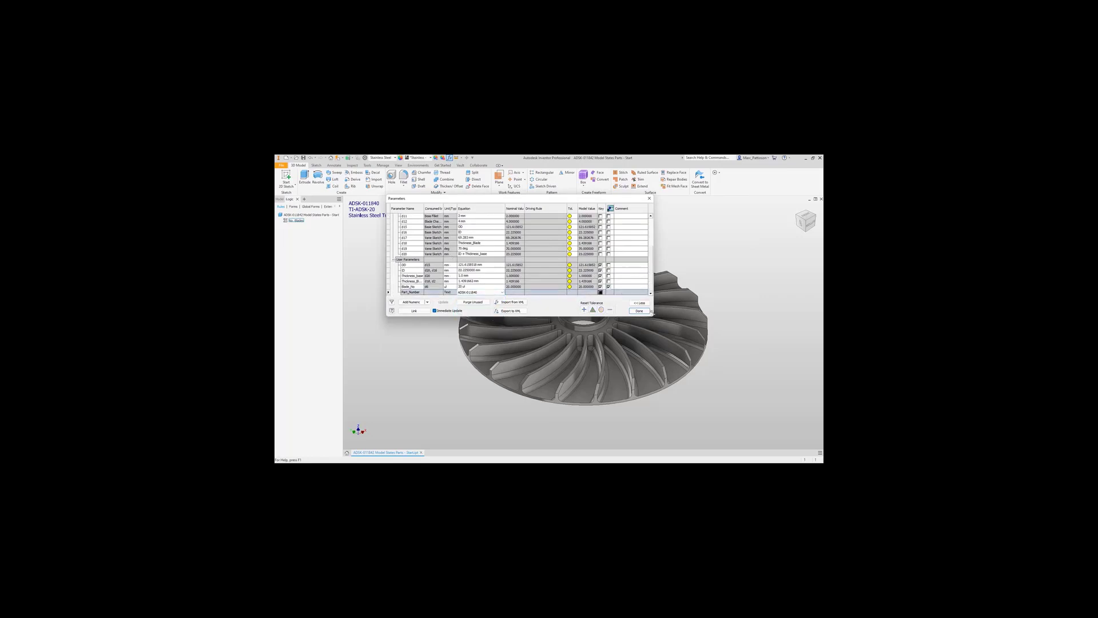
{"action": "left_click", "coordinate": [640, 310]}
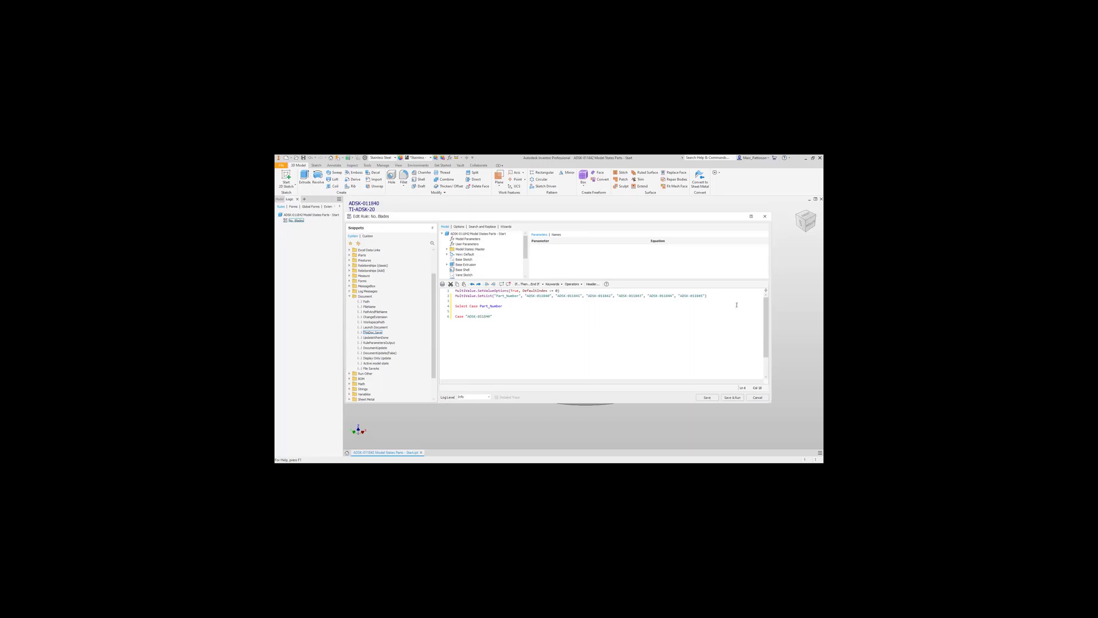
Step: Place the cursor at the end of the Case "ADSK-011840" line in the No. Blades rule
{"action": "left_click", "coordinate": [499, 316]}
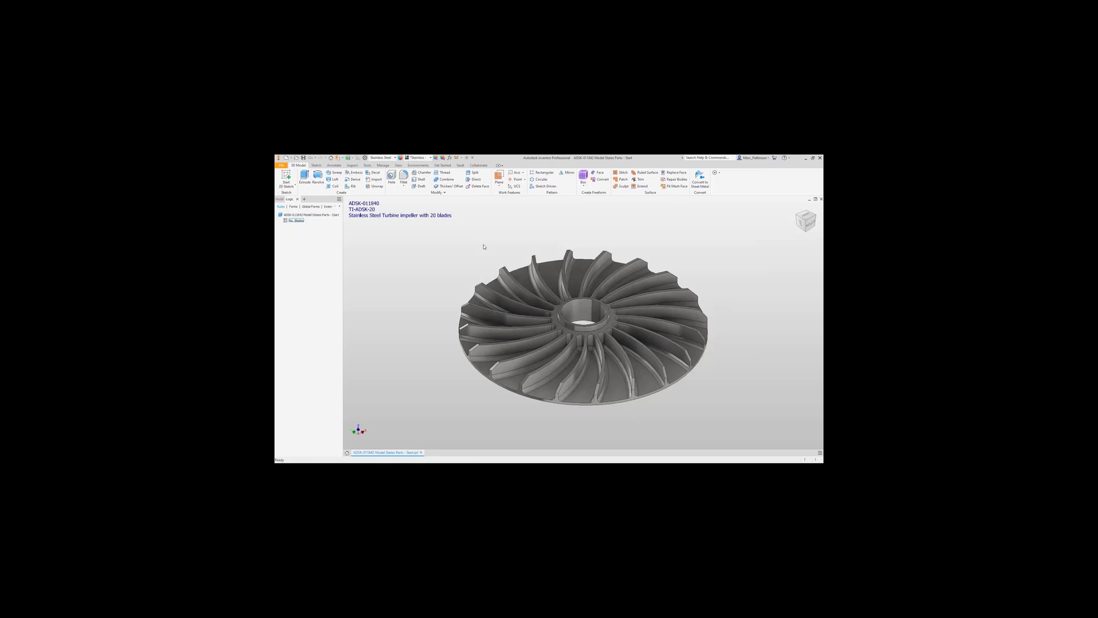
{"action": "left_click", "coordinate": [279, 198]}
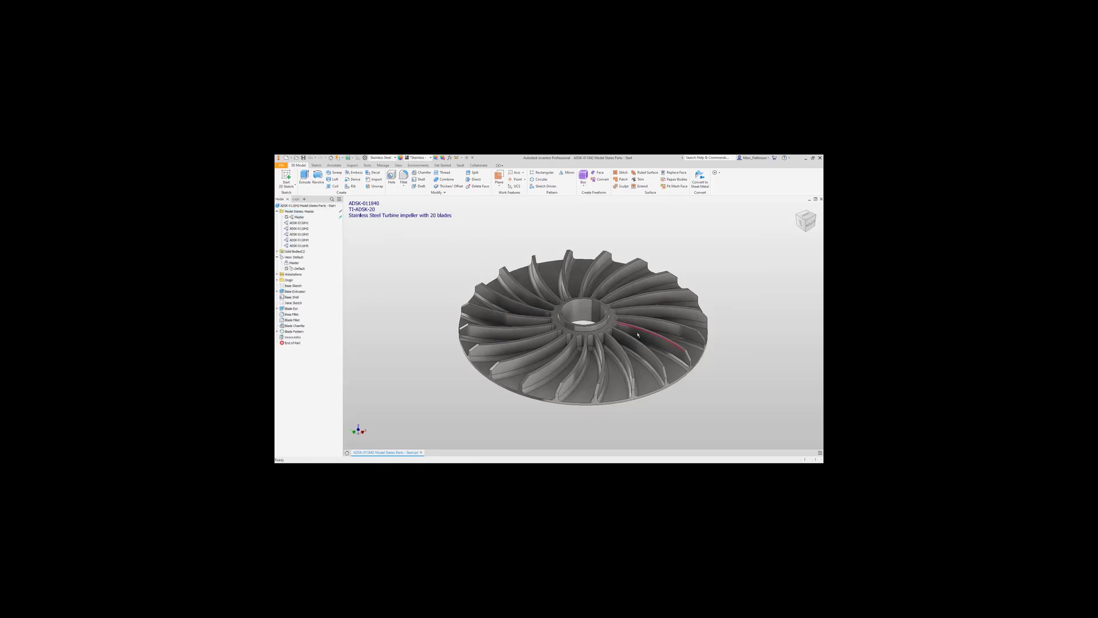
{"action": "left_click", "coordinate": [289, 198]}
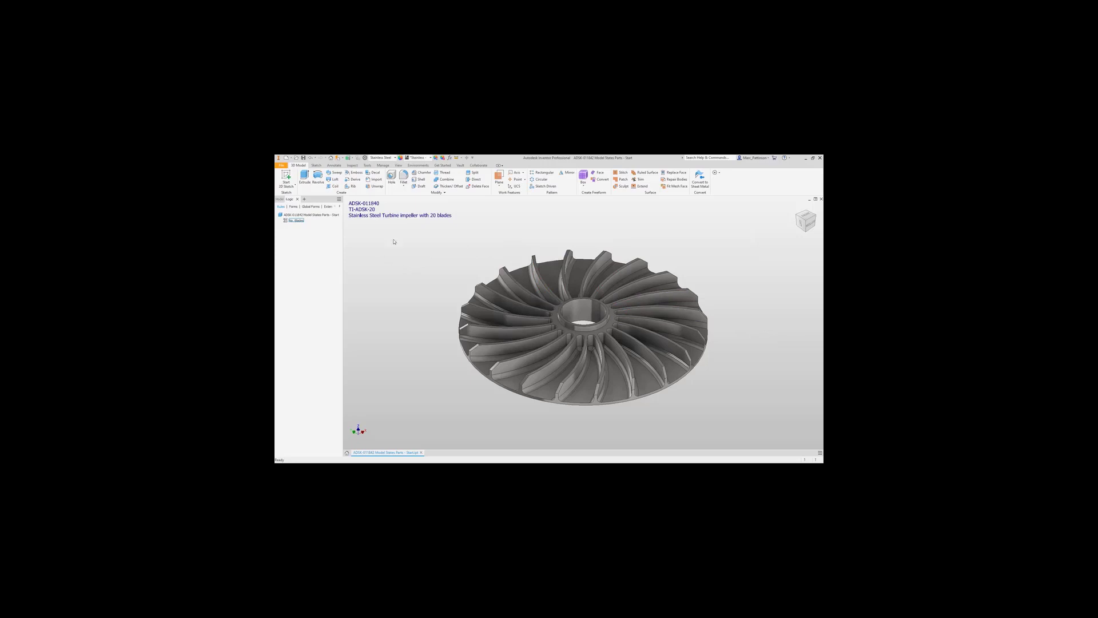
Step: Switch Part_Number to ADSK-011841, then ADSK-011842, to test the blade-count swap
{"action": "left_click", "coordinate": [449, 158]}
{"action": "scroll", "coordinate": [477, 270], "scroll_direction": "down", "scroll_amount": 3}
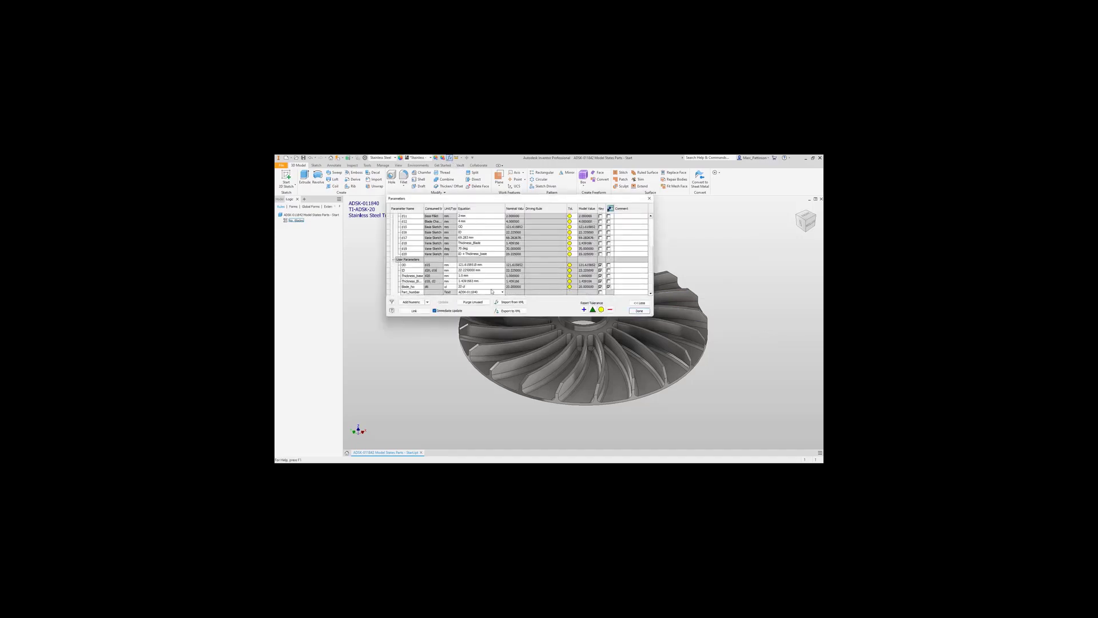
{"action": "left_click", "coordinate": [491, 292]}
{"action": "left_click", "coordinate": [467, 301]}
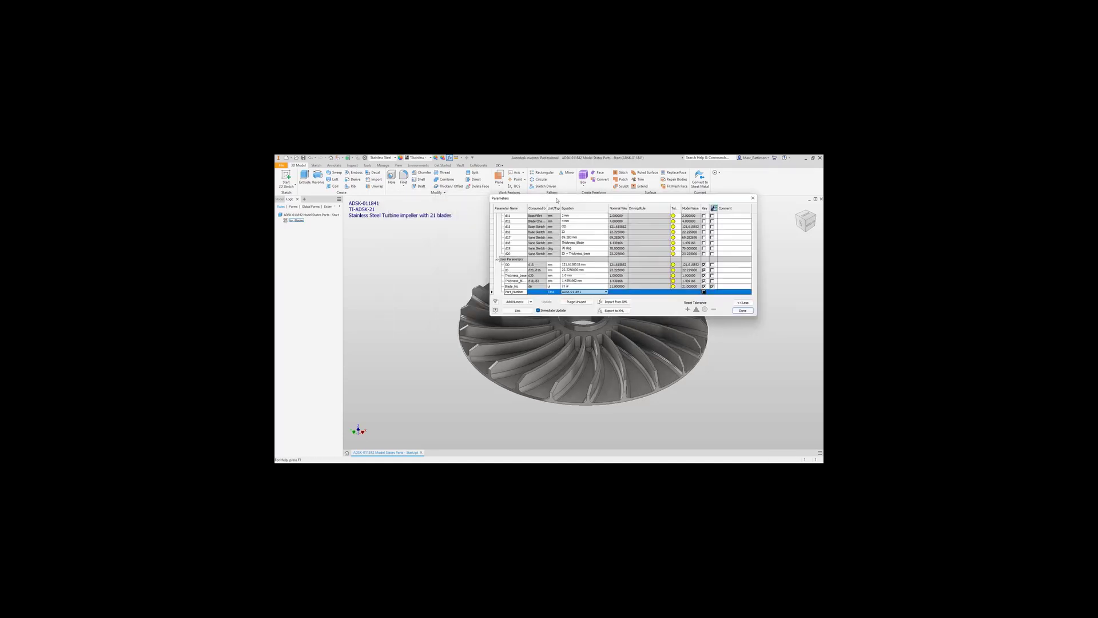
{"action": "left_click", "coordinate": [609, 290]}
{"action": "key", "text": "Down"}
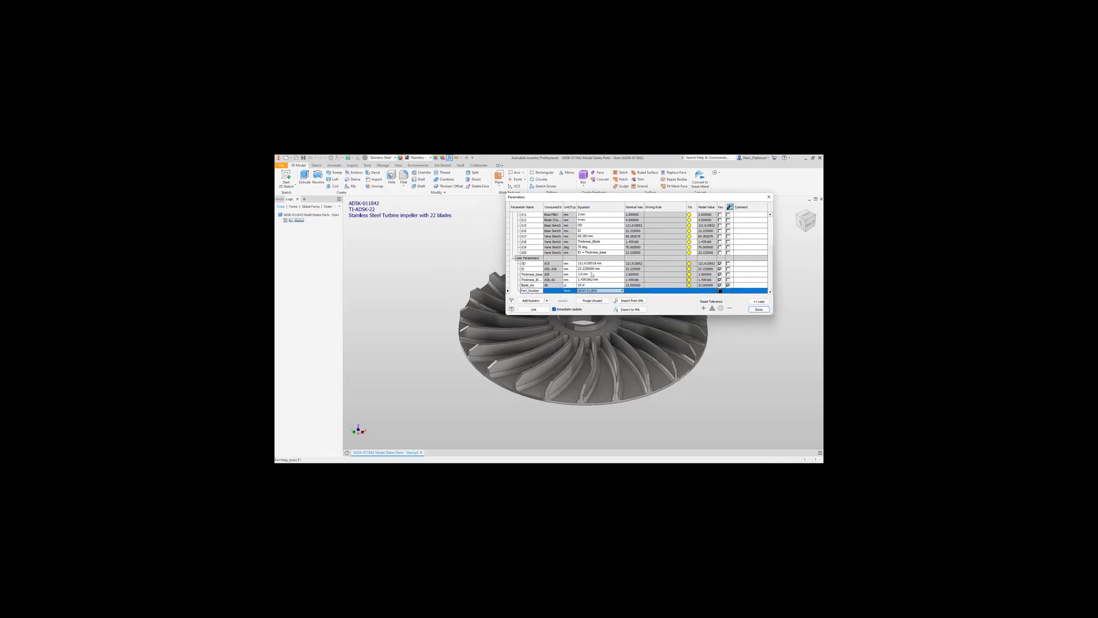
Step: Switch Part_Number to ADSK-011845, return to ADSK-011840, then start a new form
{"action": "left_click", "coordinate": [607, 292]}
{"action": "key", "text": "Down"}
{"action": "key", "text": "Down"}
{"action": "key", "text": "Down"}
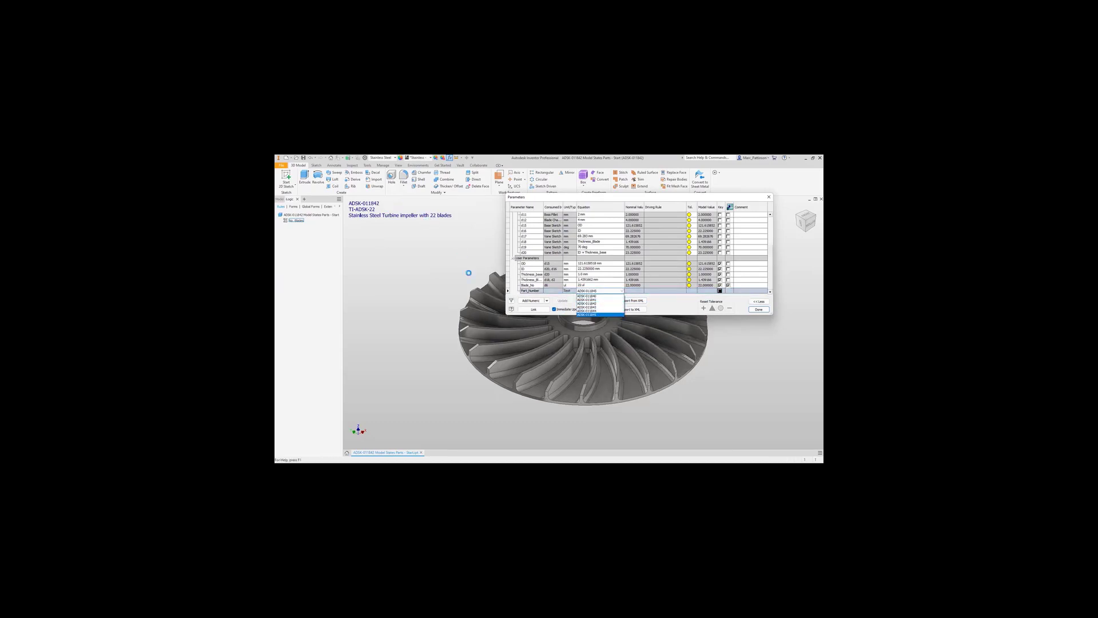
{"action": "key", "text": "Home"}
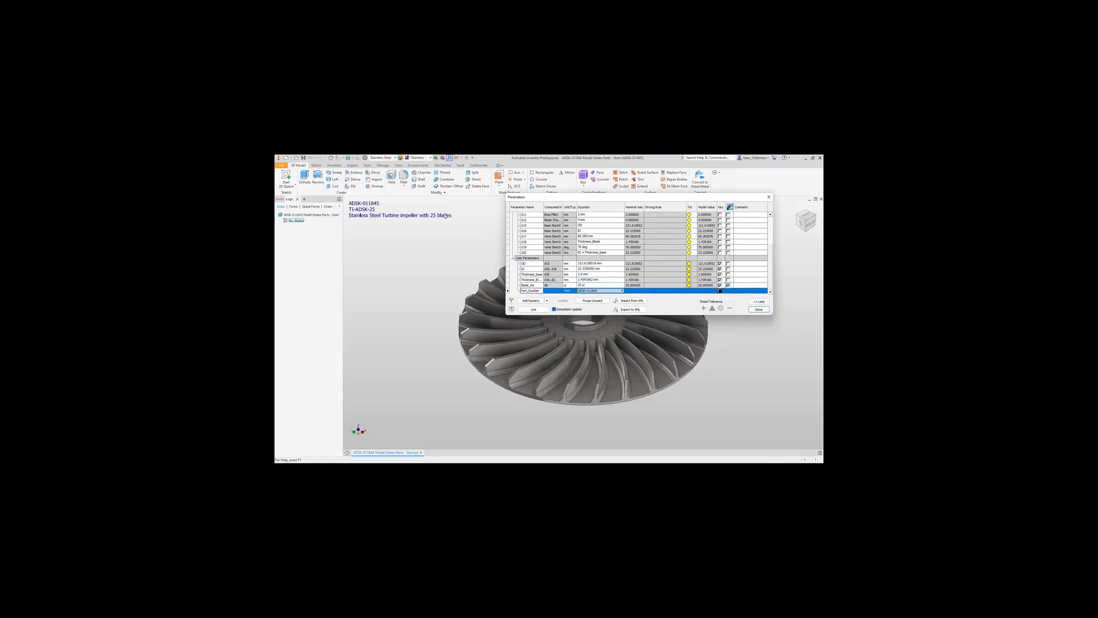
{"action": "key", "text": "Return"}
{"action": "right_click", "coordinate": [322, 227]}
{"action": "left_click", "coordinate": [342, 236]}
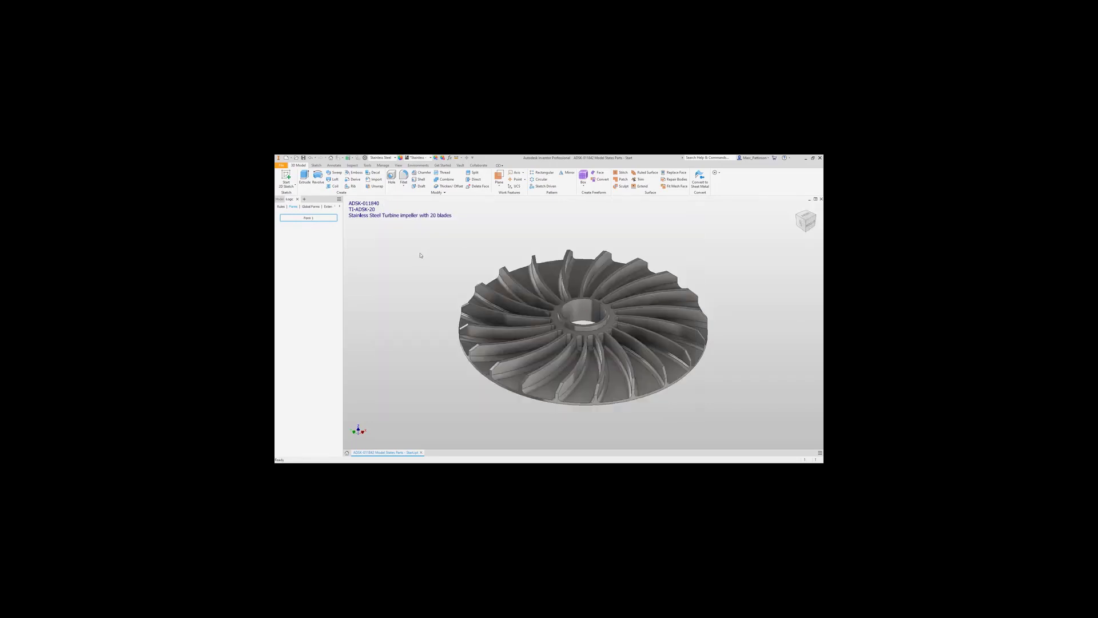
Step: Dock Form 1 beside the impeller and pick several other ADSK part numbers from Part_Number
{"action": "left_click_drag", "start_coordinate": [749, 195], "coordinate": [392, 198]}
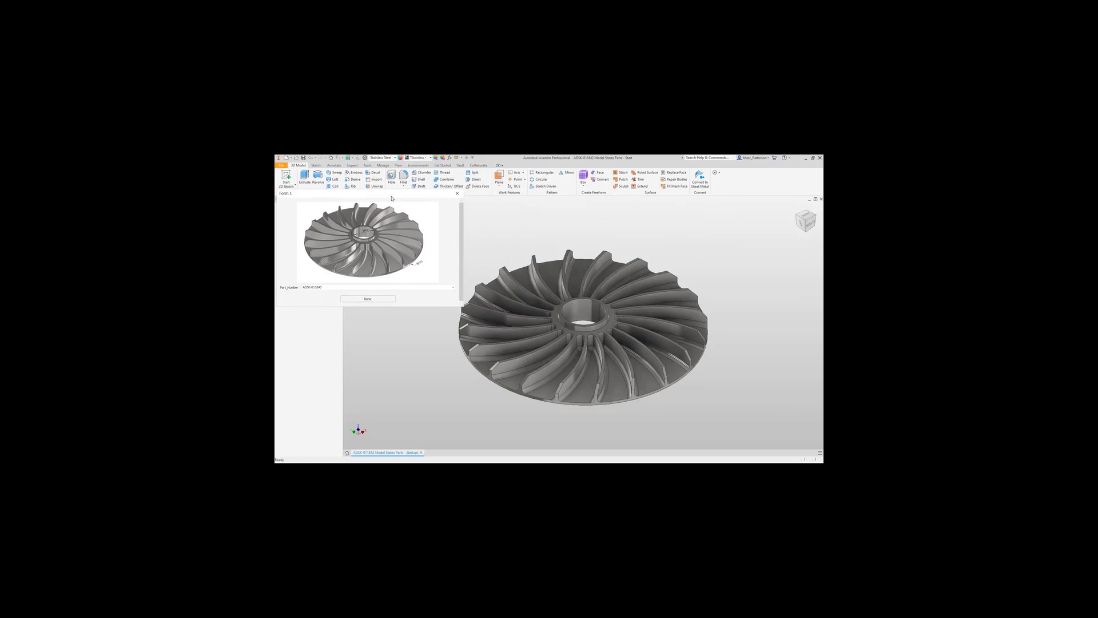
{"action": "left_click", "coordinate": [445, 288]}
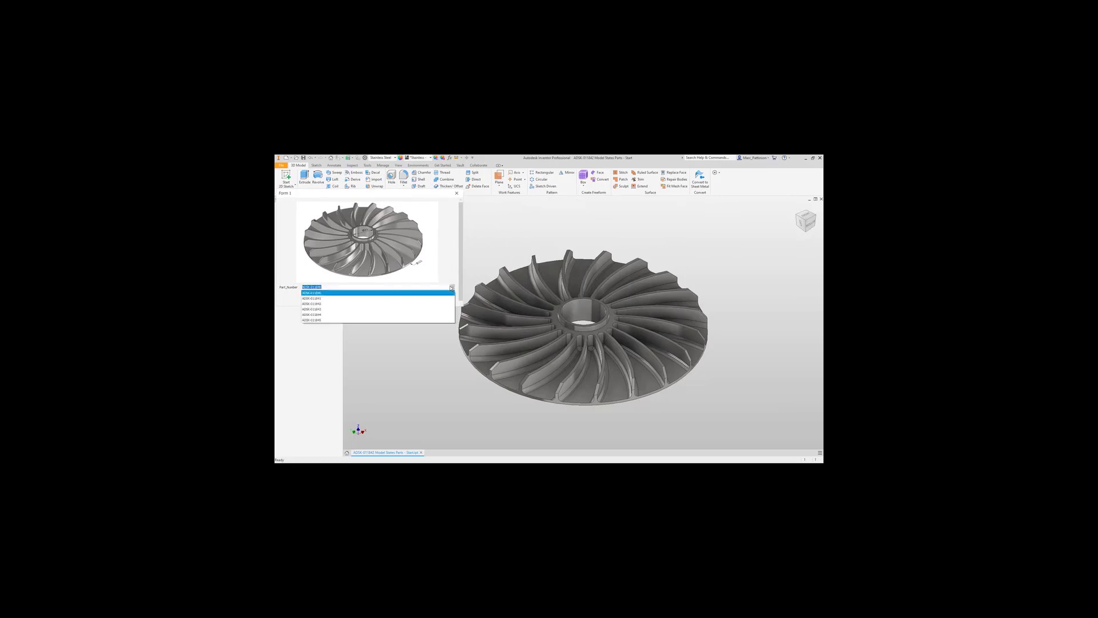
{"action": "left_click", "coordinate": [371, 292]}
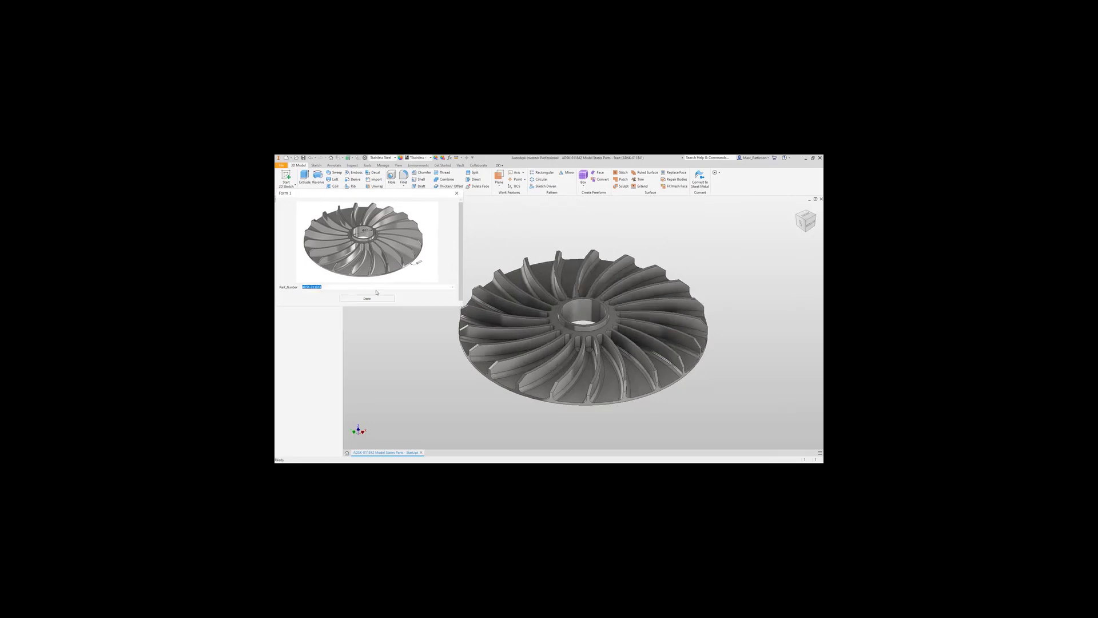
{"action": "left_click", "coordinate": [376, 287]}
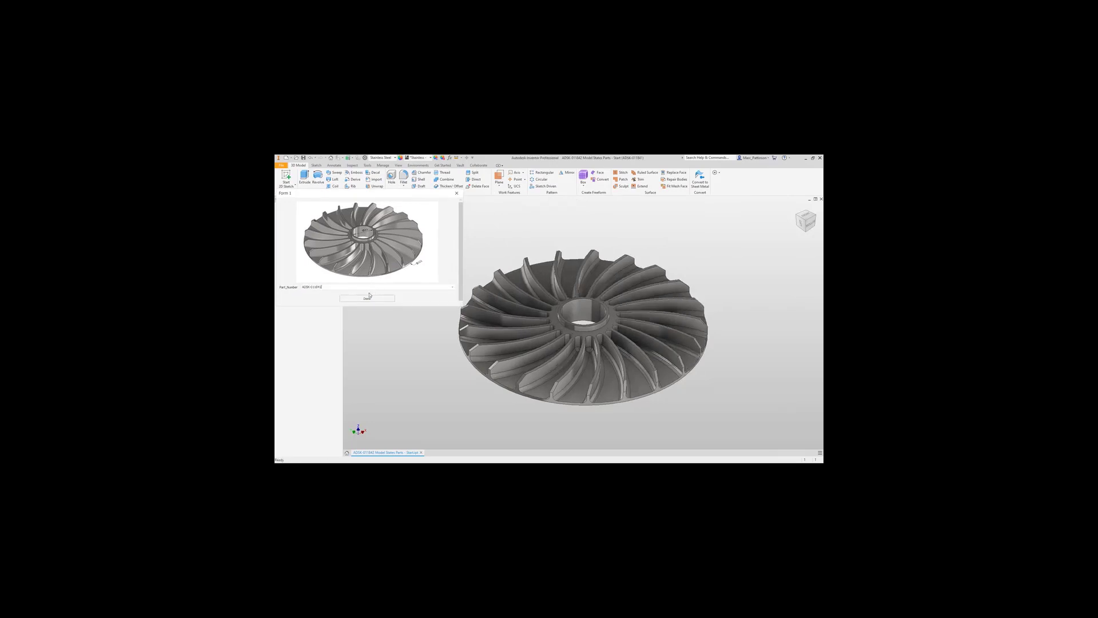
{"action": "left_click", "coordinate": [451, 288]}
{"action": "left_click", "coordinate": [406, 302]}
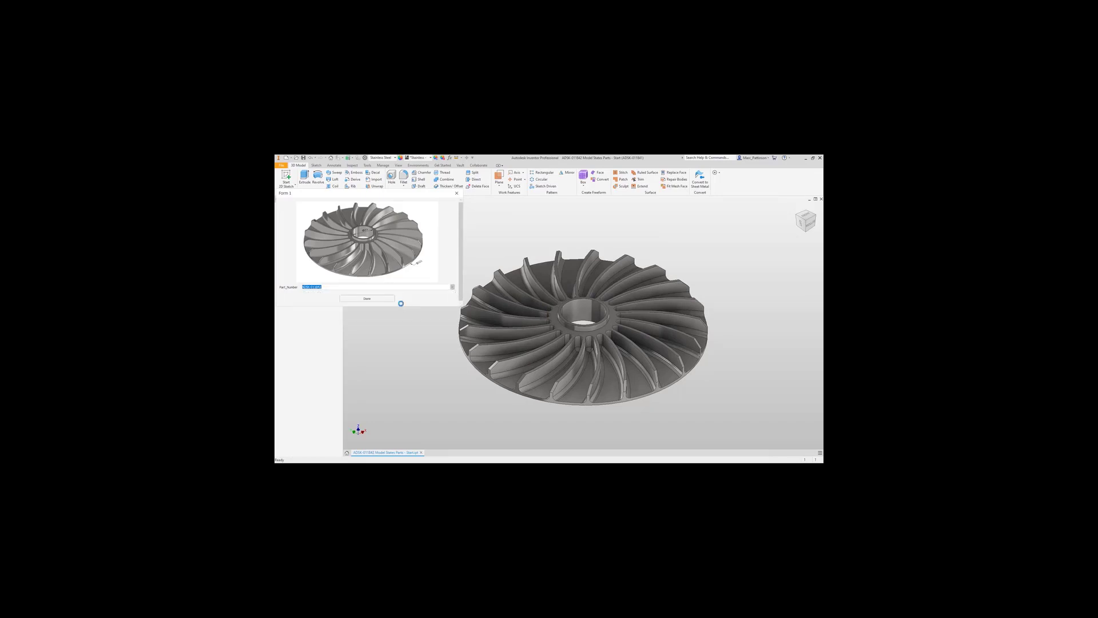
{"action": "left_click", "coordinate": [452, 286]}
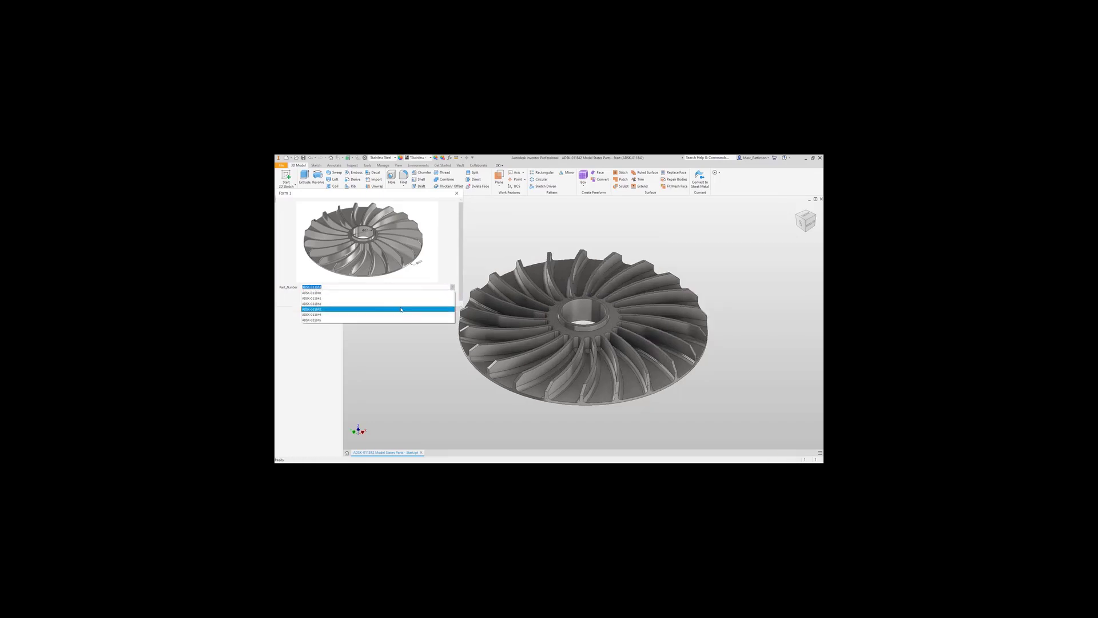